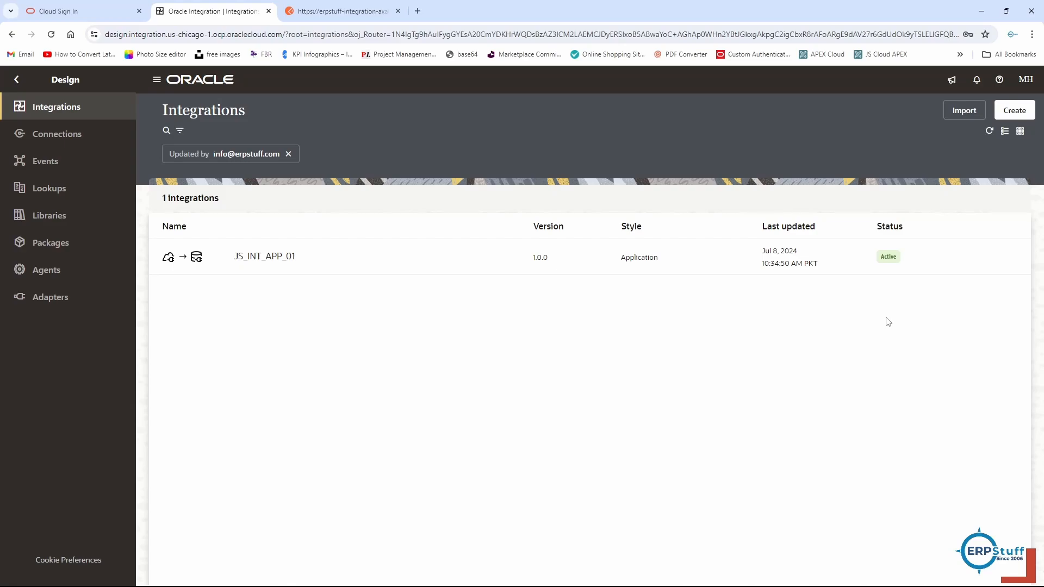
Run the JS_INT_APP_01 integration and examine its response body and activity stream.
left_click(976, 257)
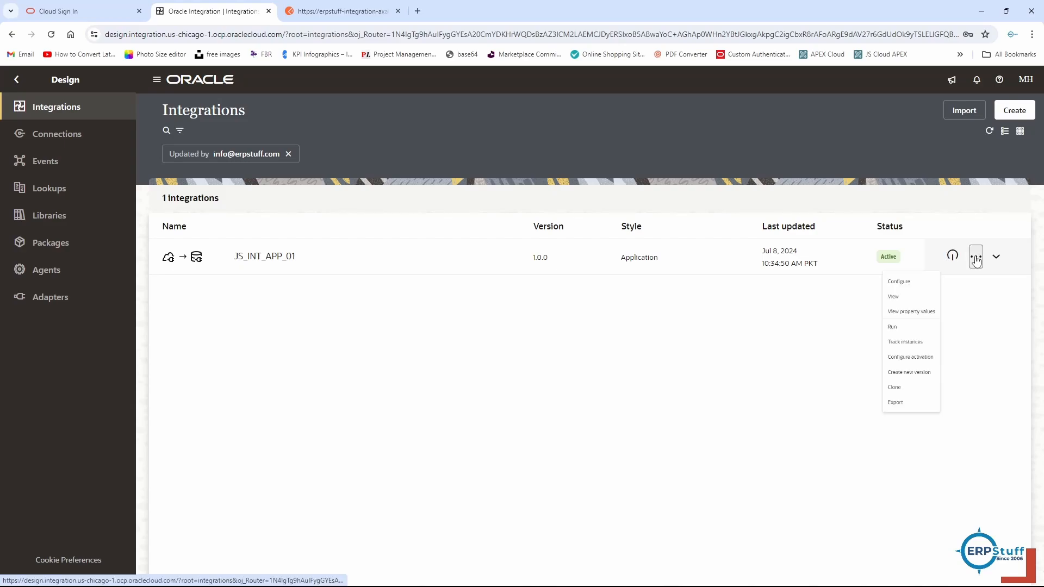
left_click(906, 371)
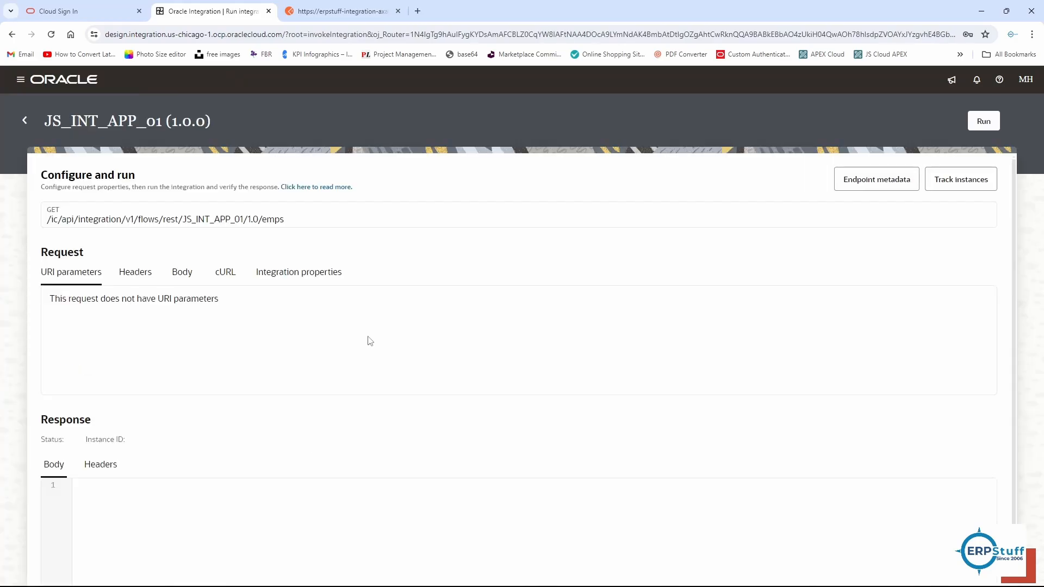
left_click(979, 128)
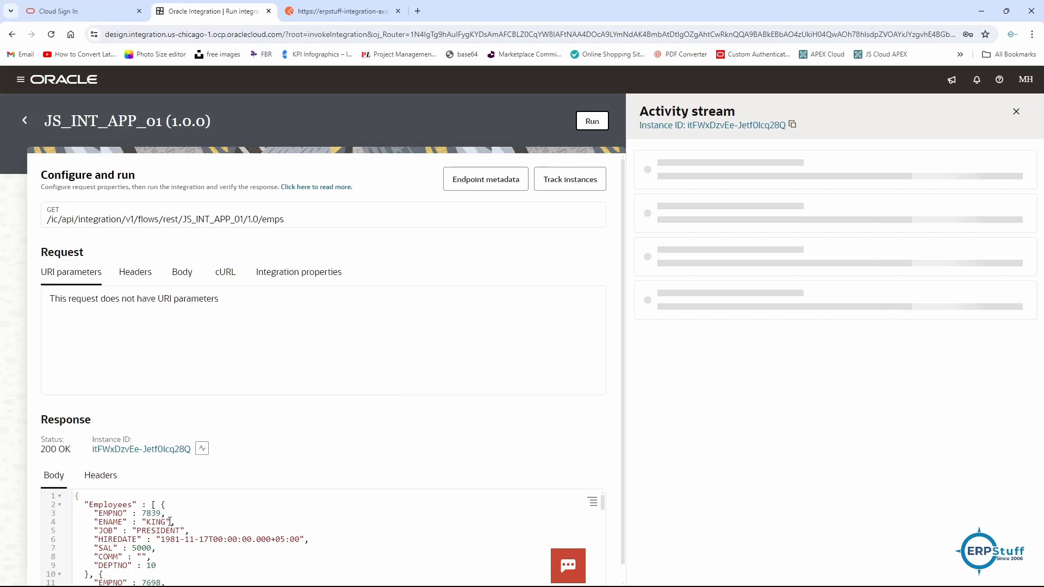
scroll(216, 527, "down", 10)
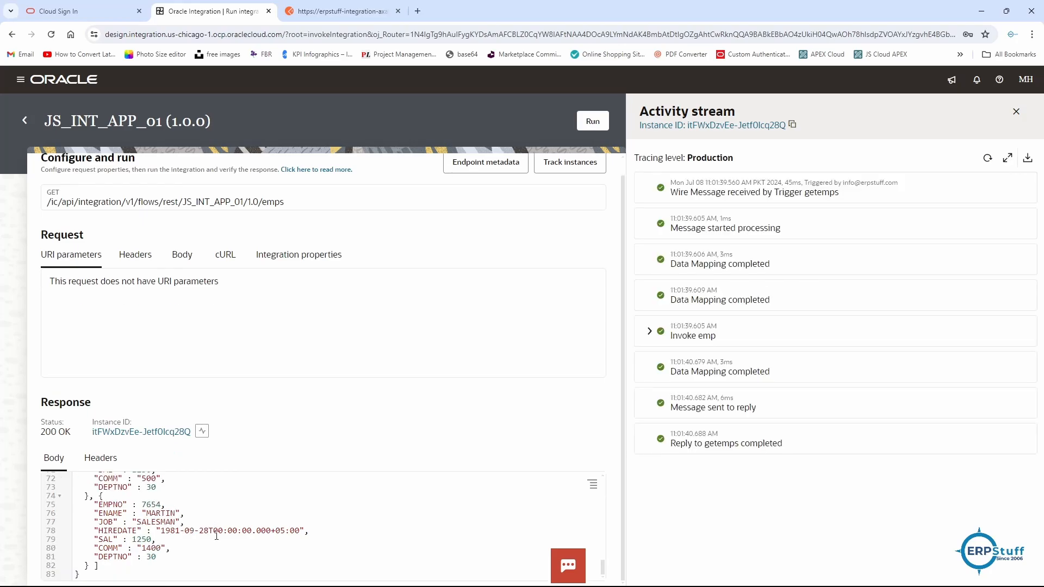
scroll(216, 535, "up", 10)
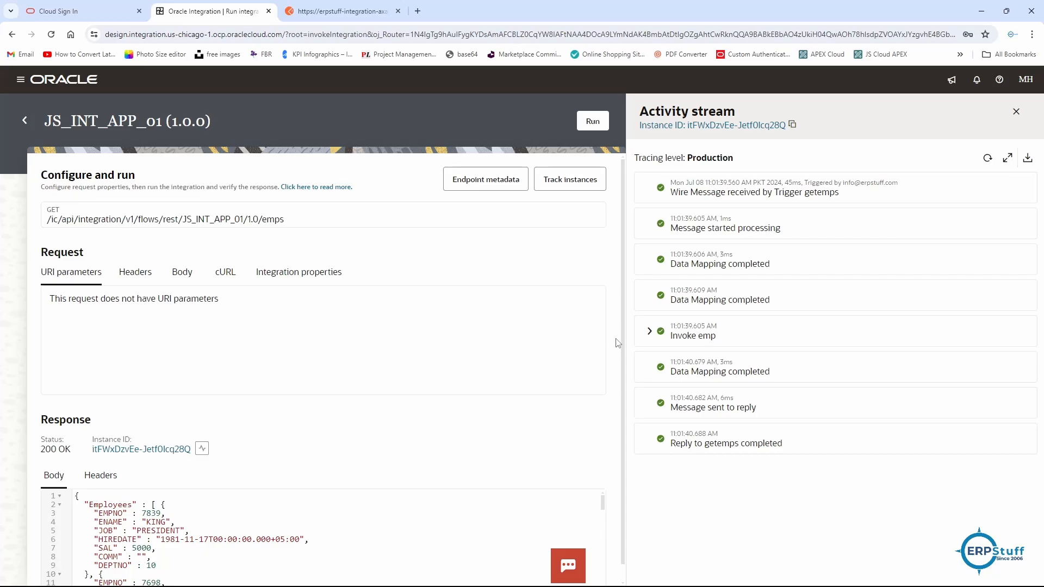
left_click(1016, 111)
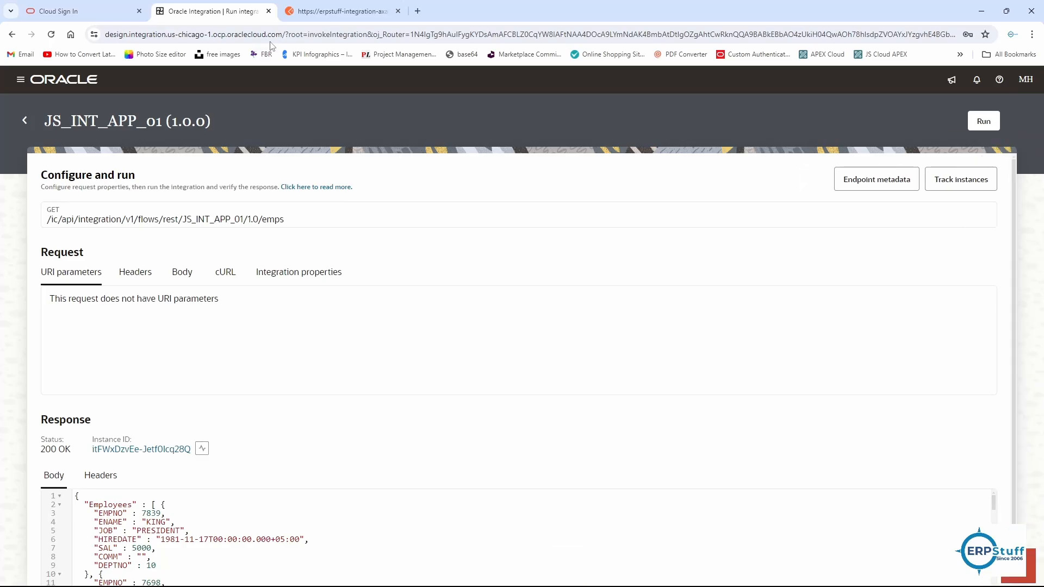
Switch to Postman, resend the GET request to the JS_INT_APP_01 emps endpoint, and return to Oracle Integration.
left_click(340, 11)
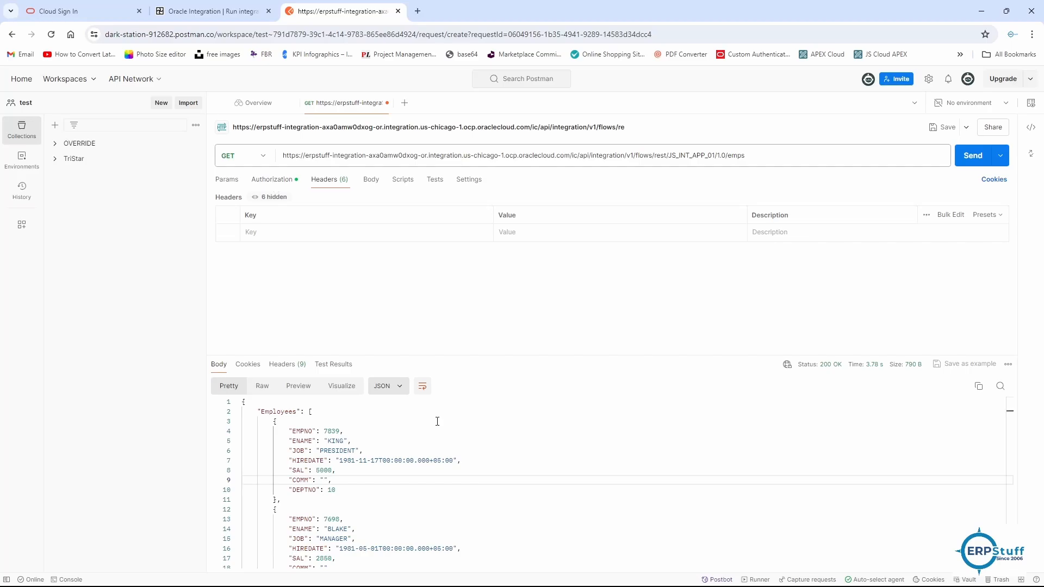
key("ctrl+Return")
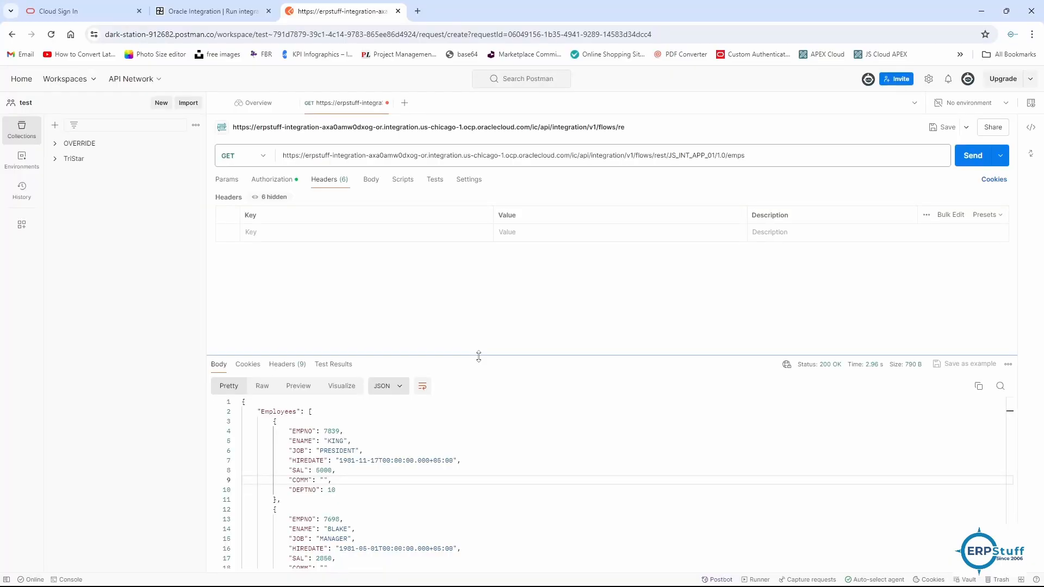
left_click(202, 12)
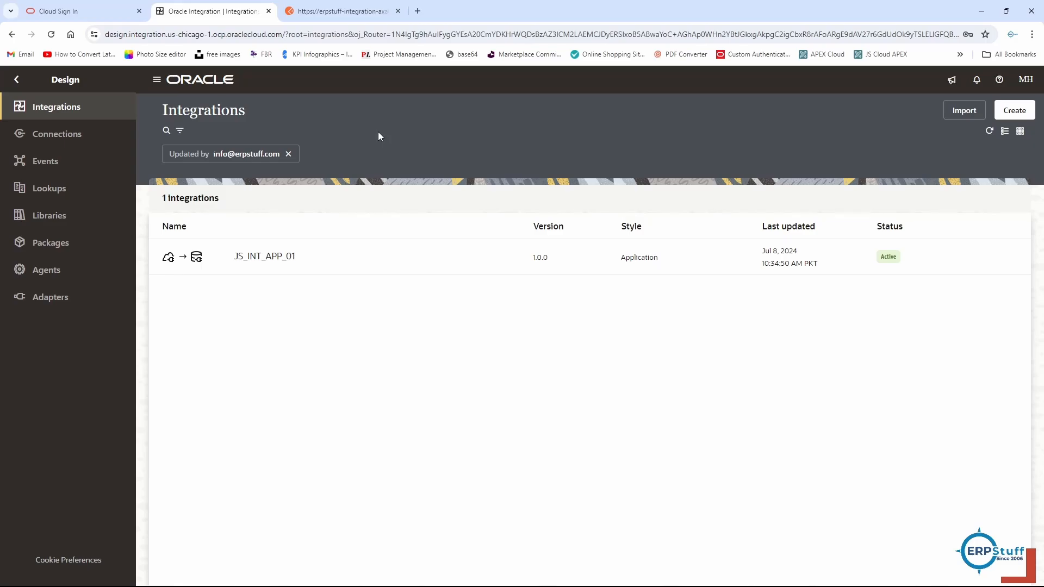
Review the existing connections and examine the REST adapter's basic details and supported security policies.
left_click(56, 134)
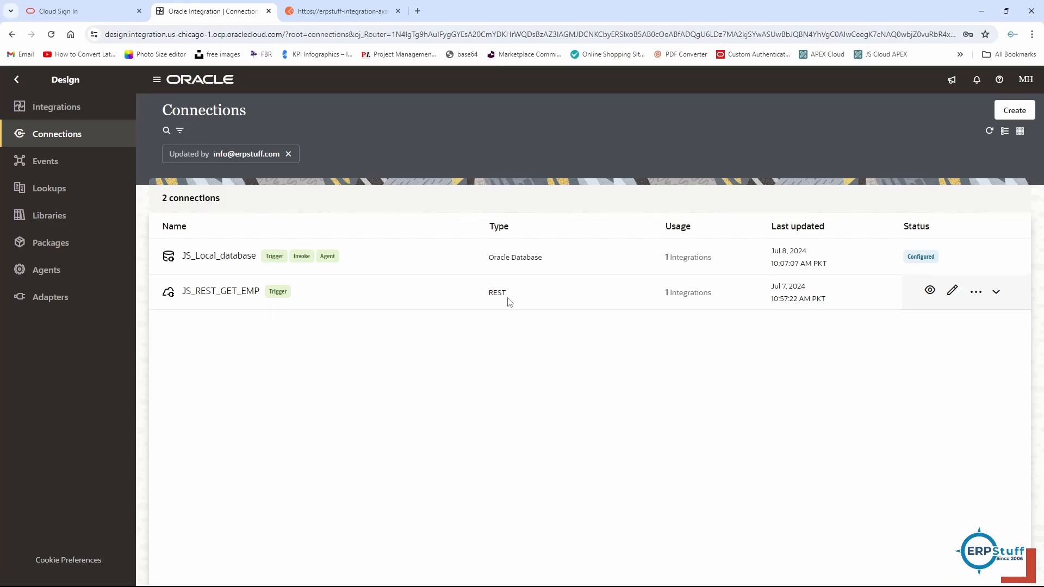
left_click(64, 305)
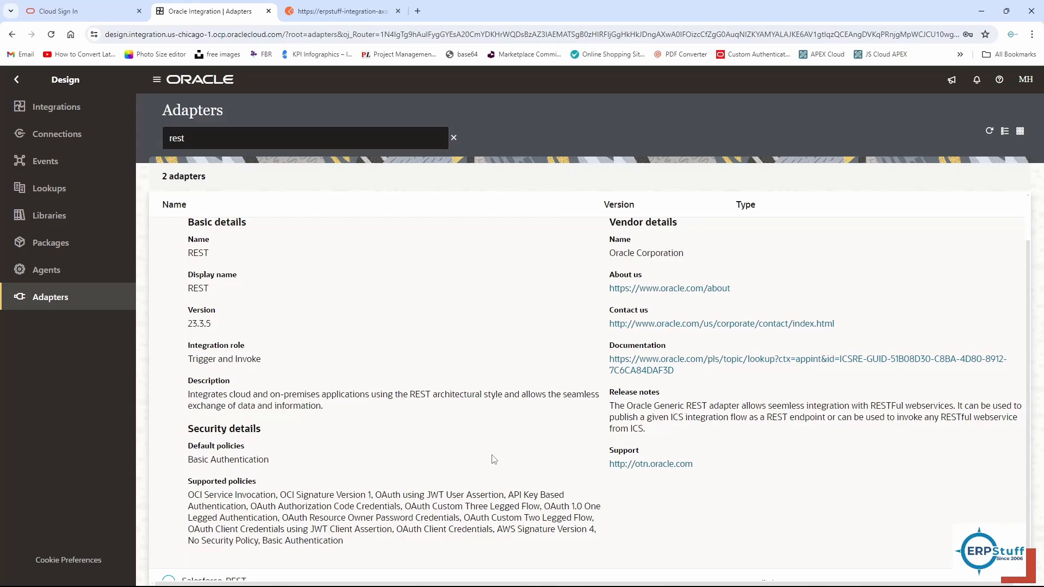
scroll(457, 435, "down", 1)
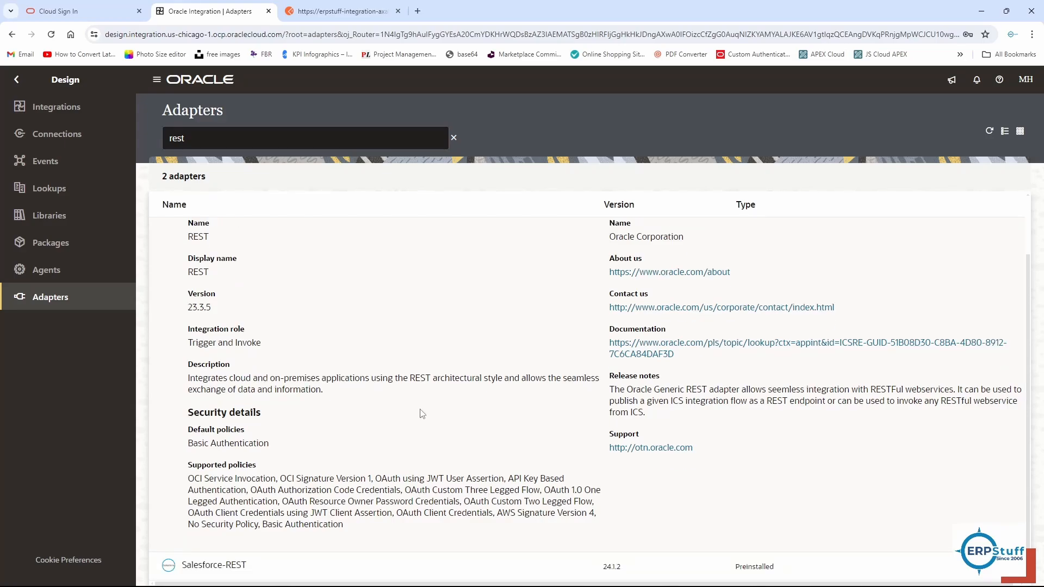
Create a REST connection named TEST with the Trigger role.
left_click(56, 134)
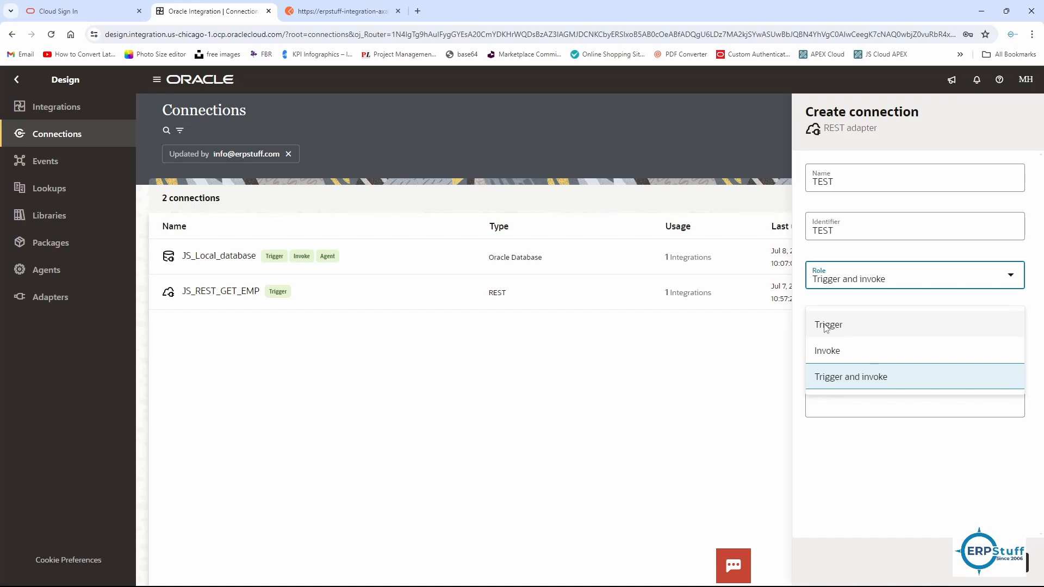
left_click(826, 328)
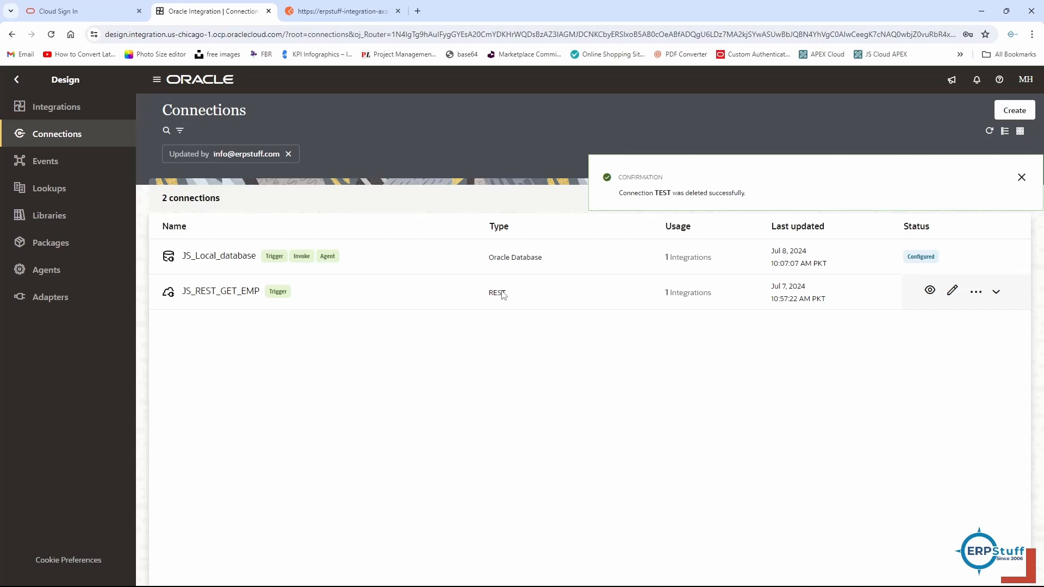
Check the ERPSTUFF agent group and connectivity agent console, and revisit the connections and the Postman request.
left_click(44, 271)
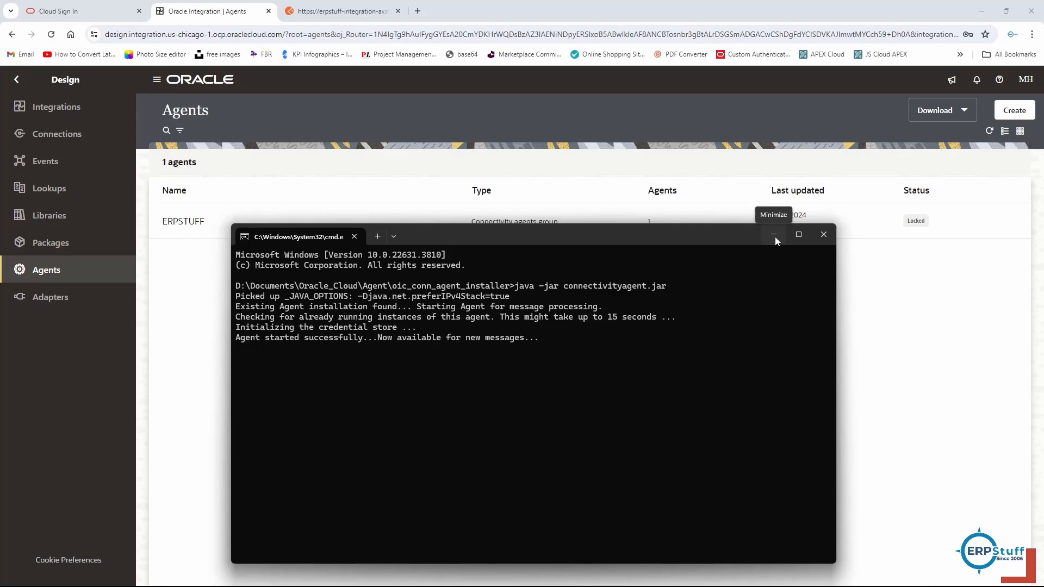
left_click(774, 236)
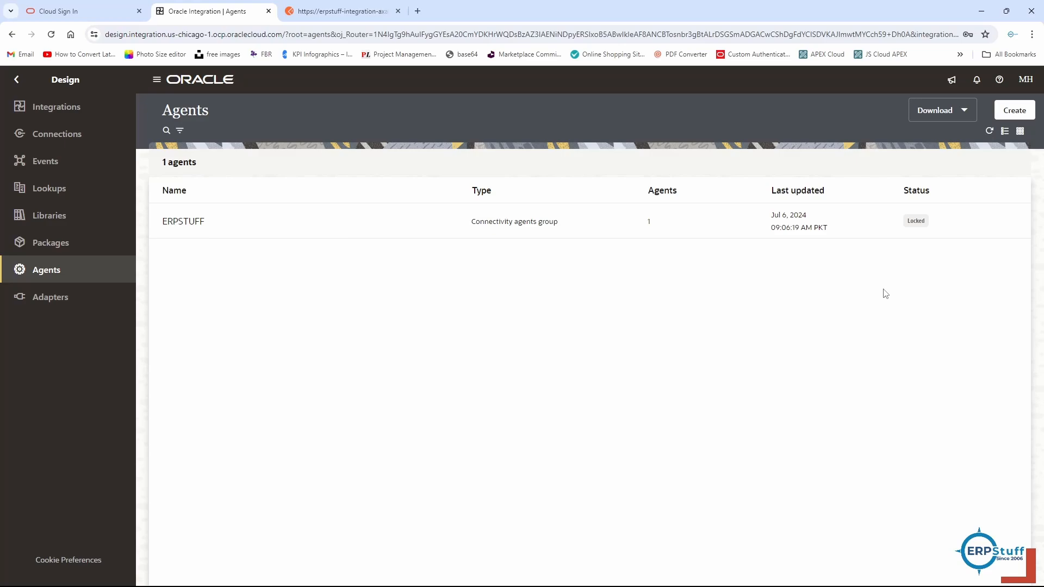
left_click(77, 138)
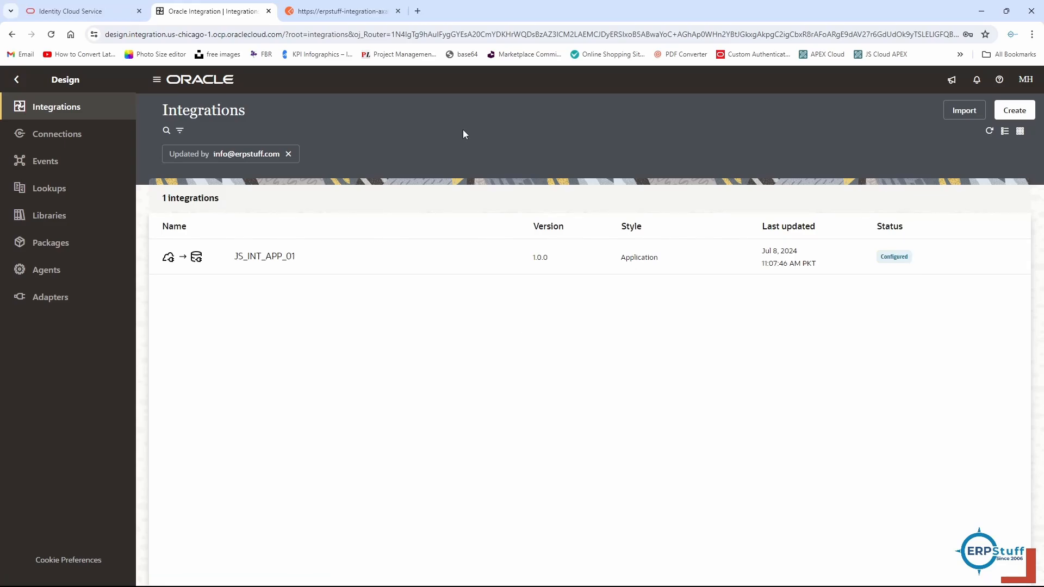
left_click(348, 12)
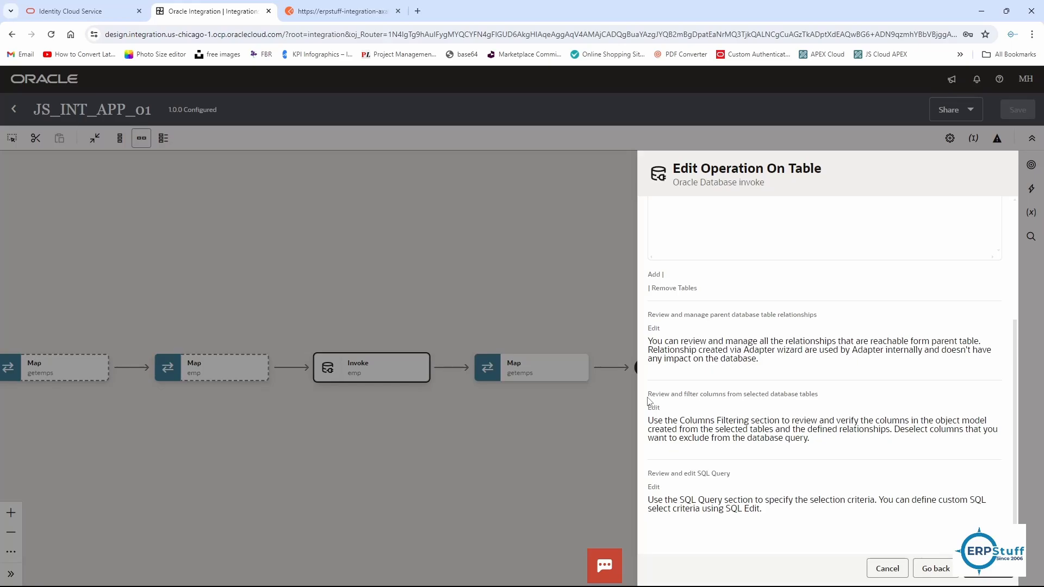
Confirm the SQL query settings of the emp database invoke and save the changes to JS_INT_APP_01.
left_click(654, 485)
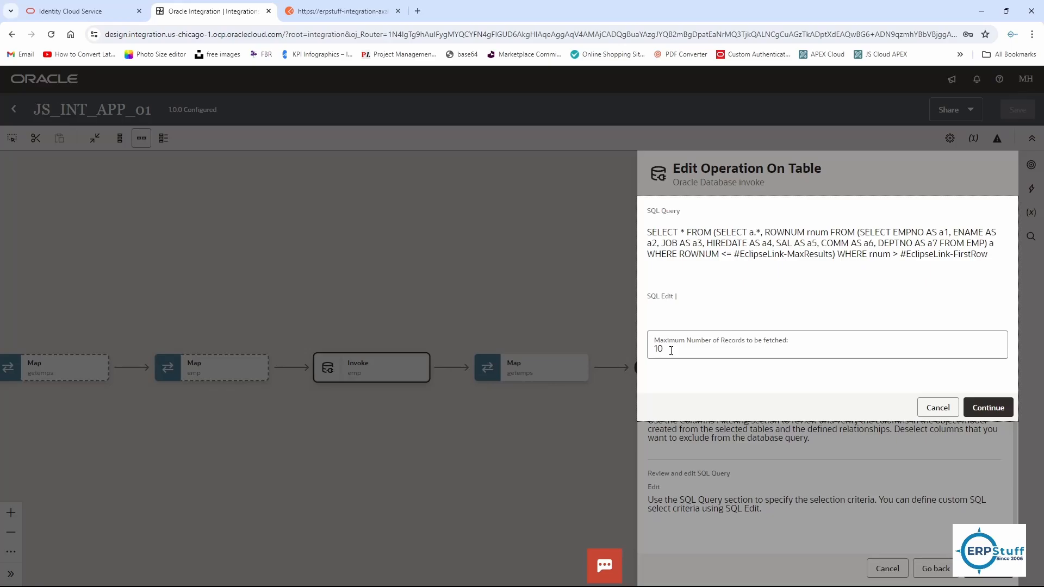
left_click(987, 408)
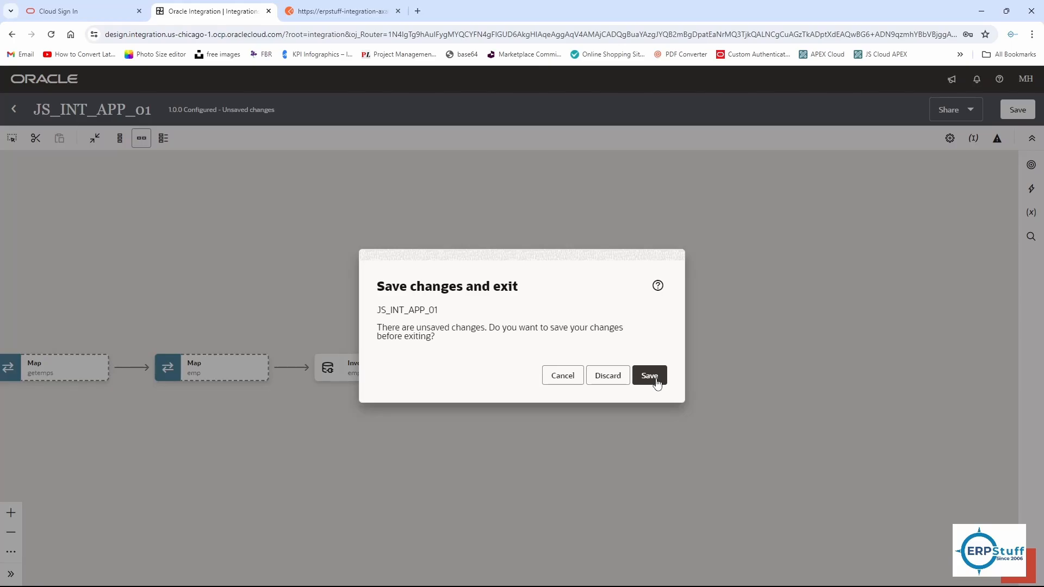
left_click(650, 375)
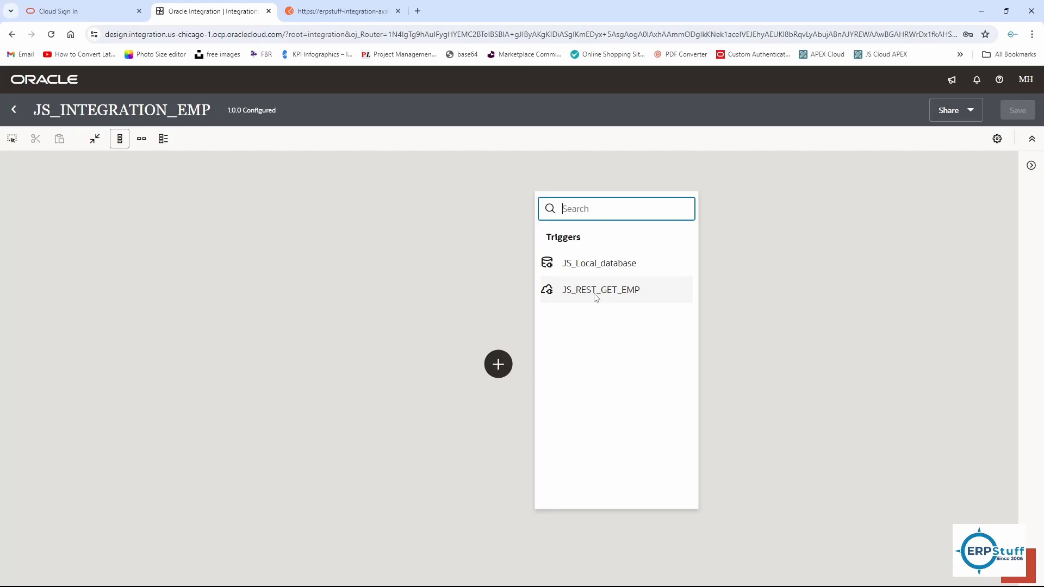
Add the JS_REST_GET_EMP trigger to JS_INTEGRATION_EMP and configure its GET /myemps response from an Employees JSON sample.
left_click(596, 290)
left_click(720, 227)
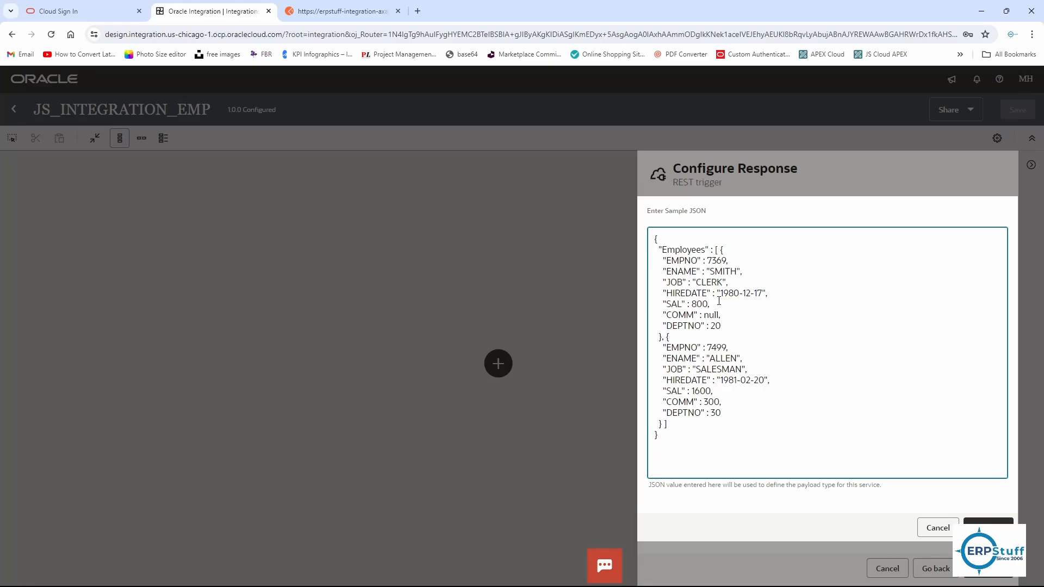
key("Escape")
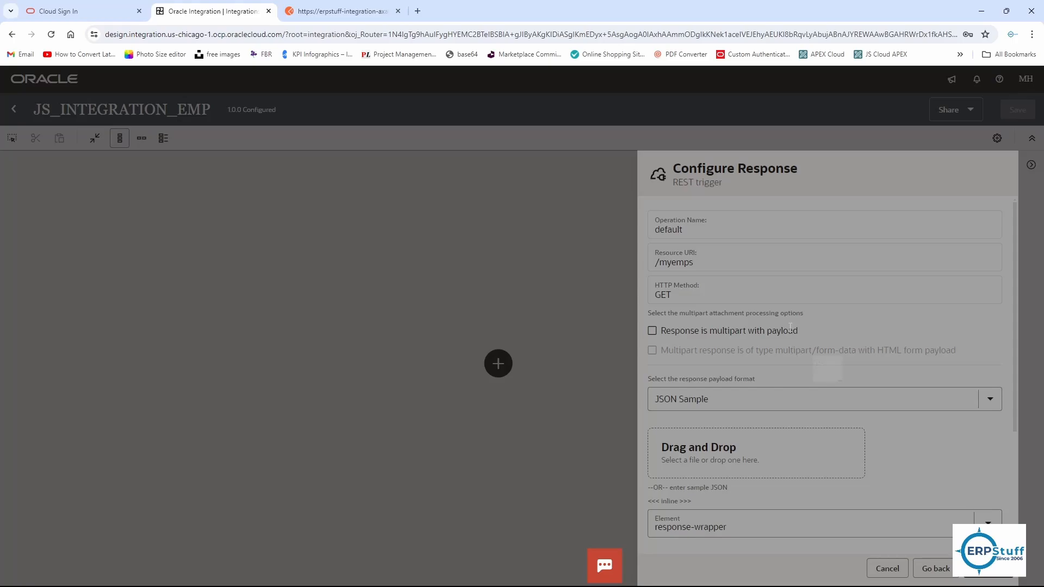
scroll(789, 326, "down", 3)
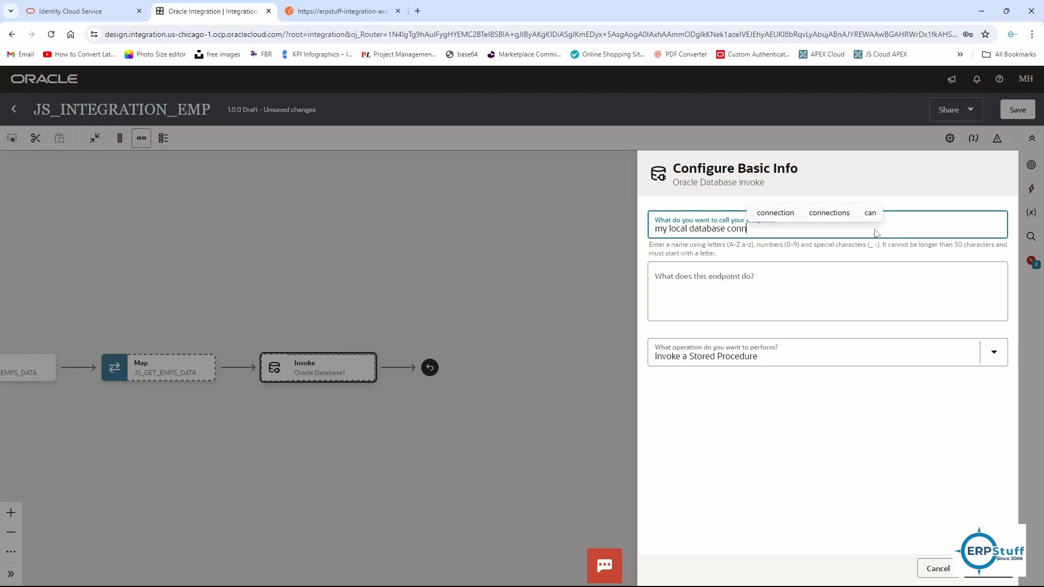
Name the Oracle Database invoke endpoint "my local database connection" and choose Perform an Operation On a Table.
type("ection")
left_click(701, 356)
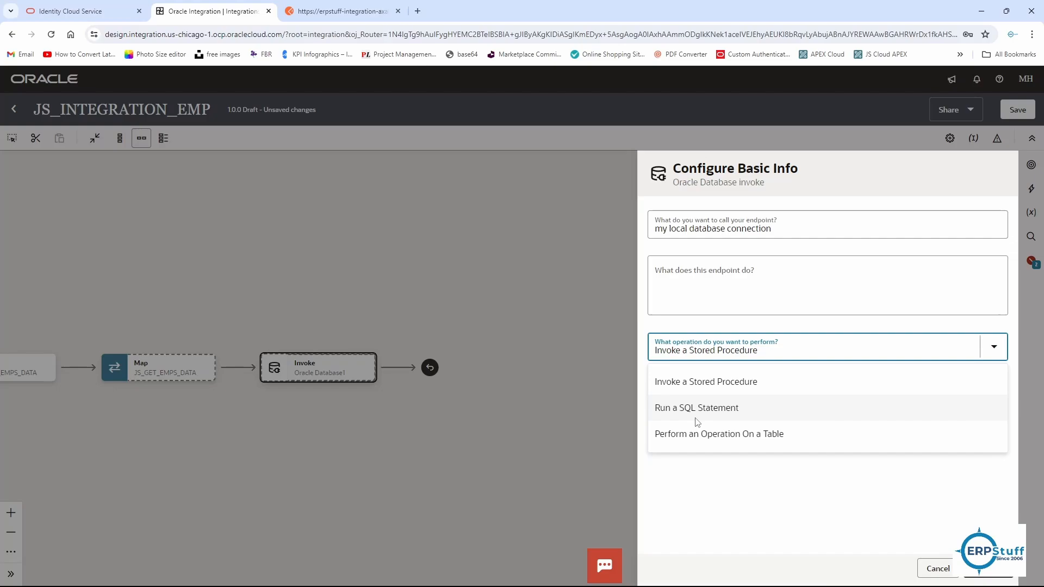
left_click(701, 433)
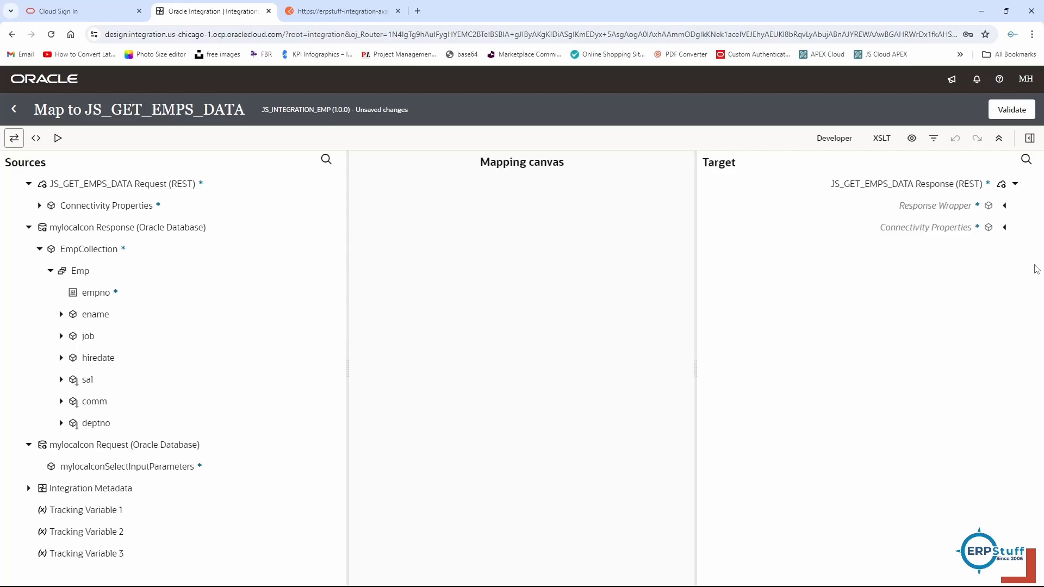
Map the deptno field from the mylocalcon Emp source in the JS_GET_EMPS_DATA response mapping.
left_click_drag(96, 423, 233, 435)
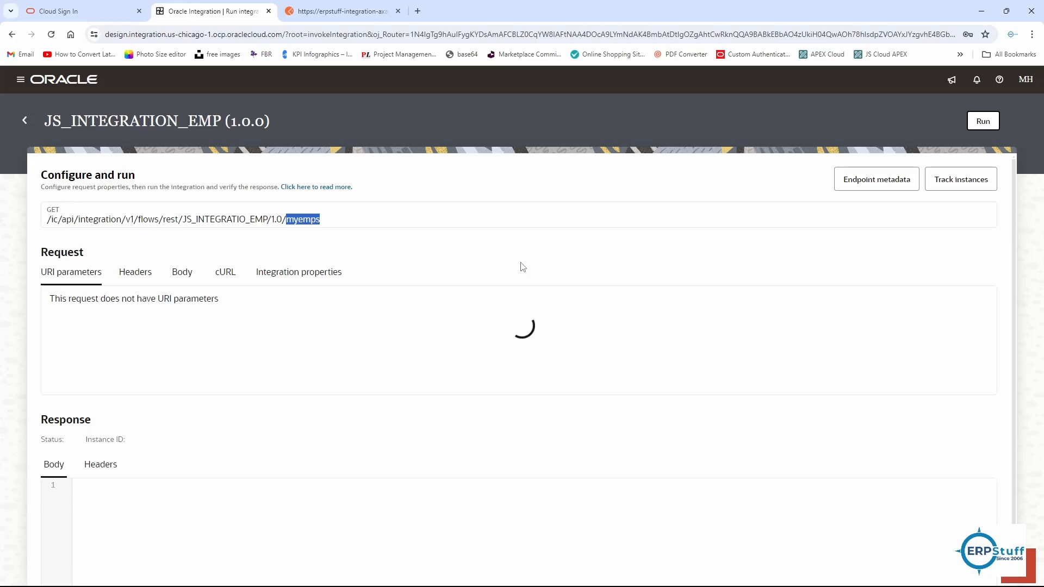
View the cURL request for running the JS_INTEGRATION_EMP integration.
left_click(225, 272)
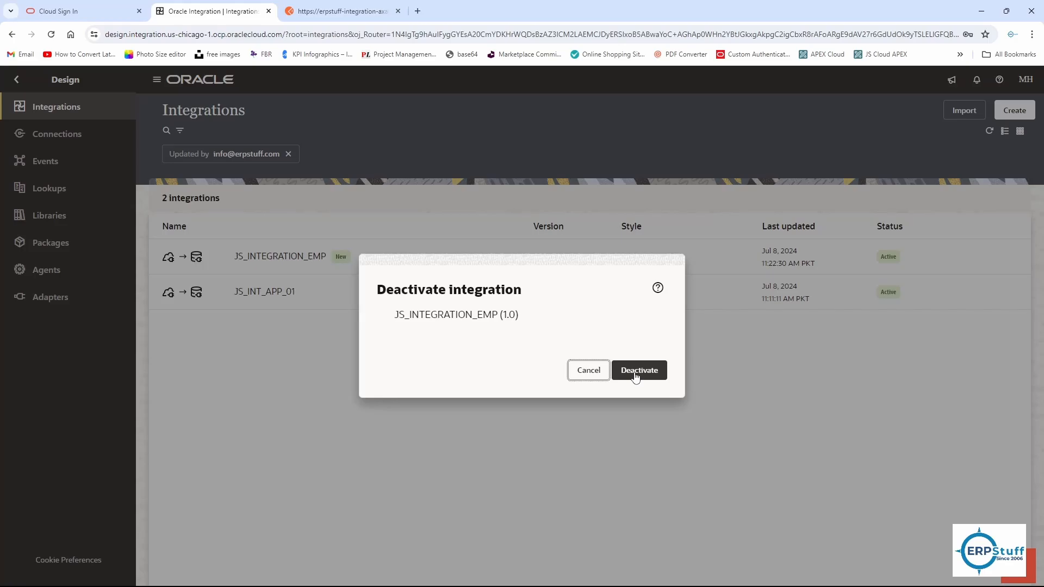
Deactivate the JS_INTEGRATION_EMP integration and return from its design canvas to the integrations list.
left_click(635, 370)
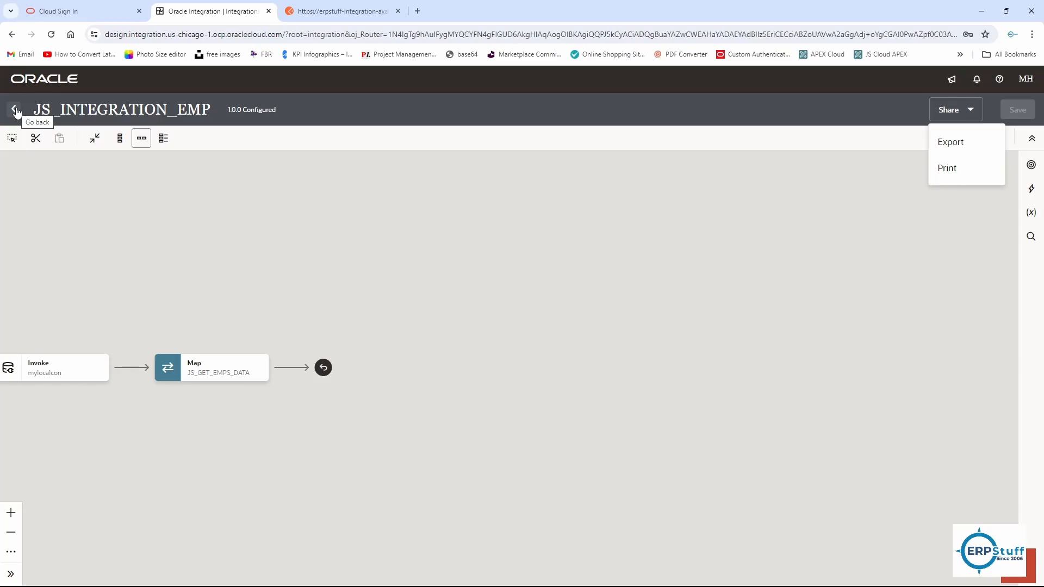
left_click(16, 111)
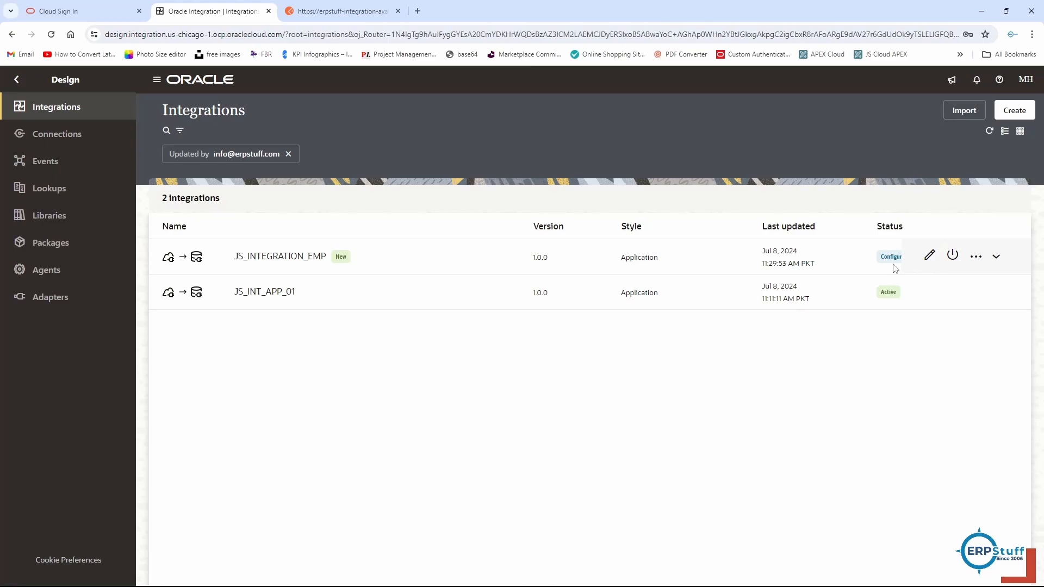
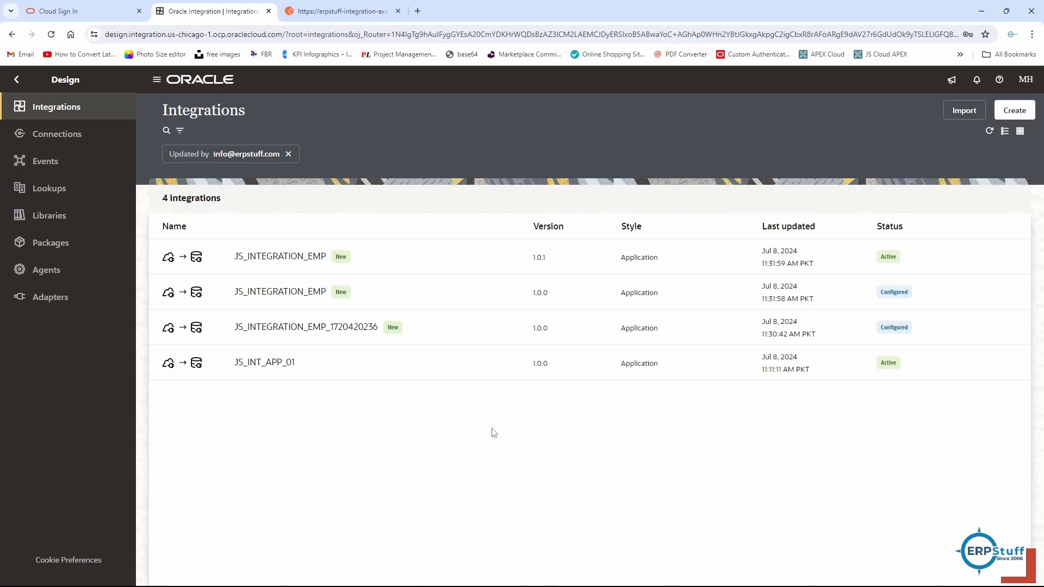
Open the available actions for version 1.0.1 of JS_INTEGRATION_EMP.
left_click(976, 256)
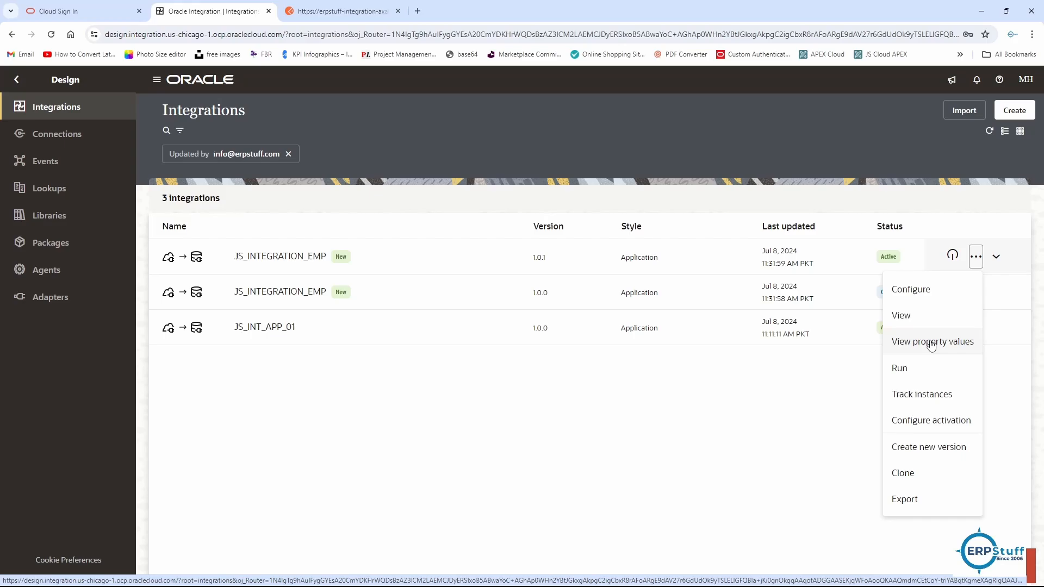